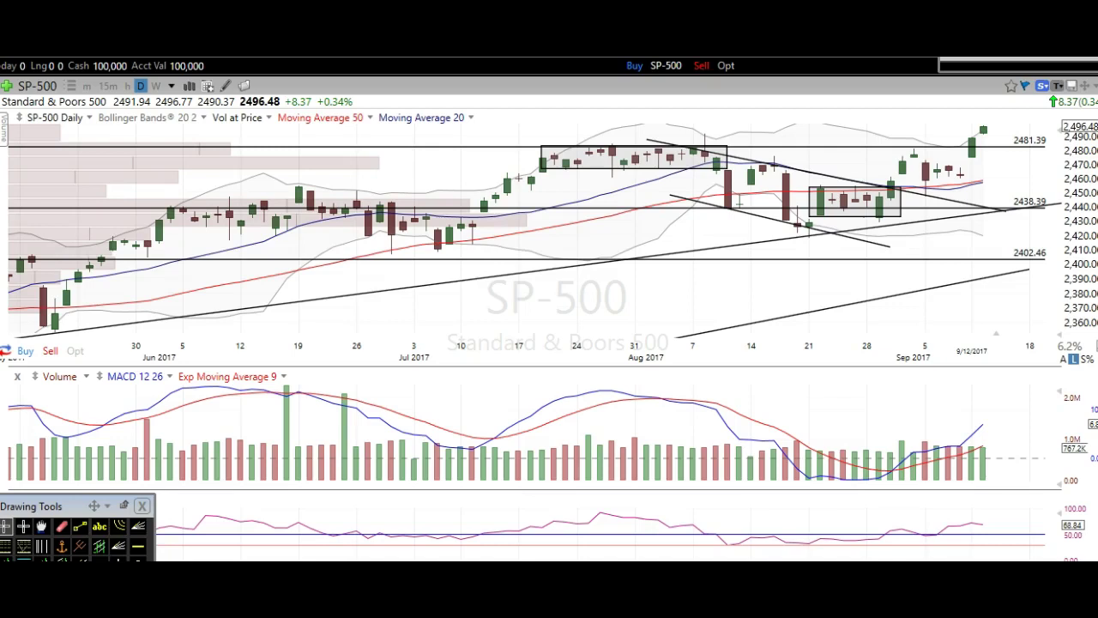
# - After reviewing the SP-500 daily chart, bring up The Trading Analyst website from Chrome
pyautogui.click(642, 534)
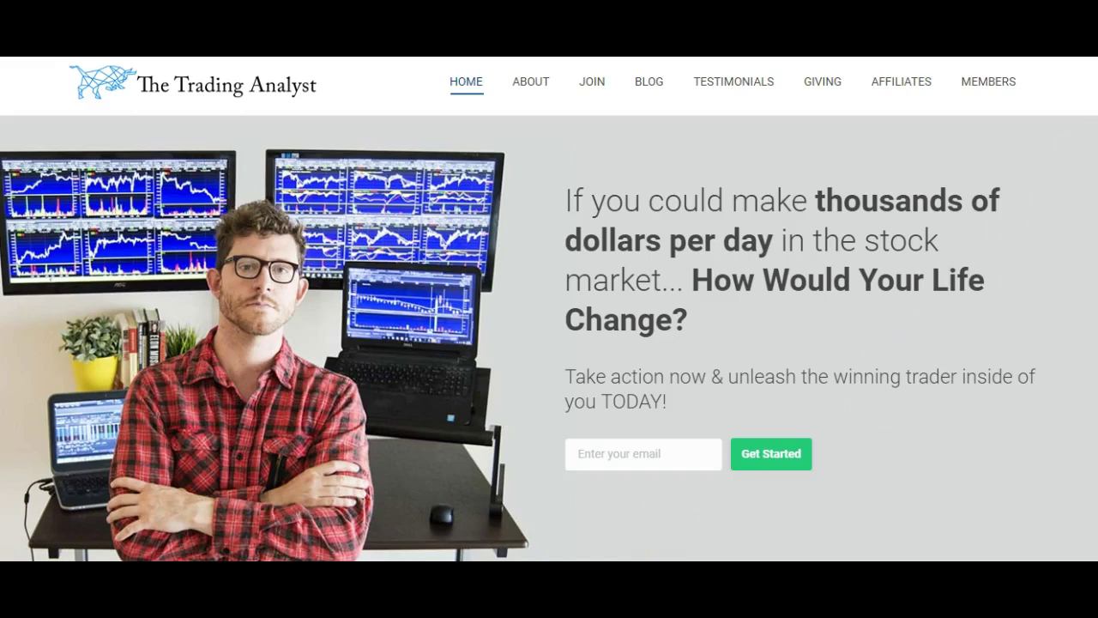
# - Scroll down past features, performance and testimonials to the Monthly, Annual and Quarterly pricing cards
pyautogui.scroll(-1, 549, 309)
pyautogui.scroll(-2, 549, 309)
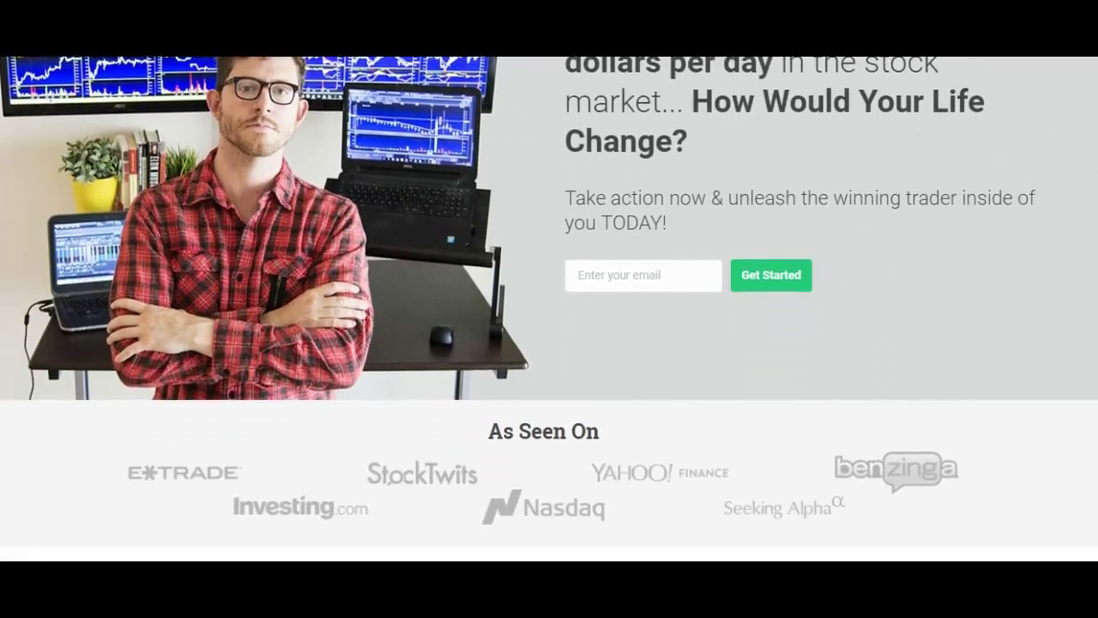
pyautogui.scroll(-2, 549, 309)
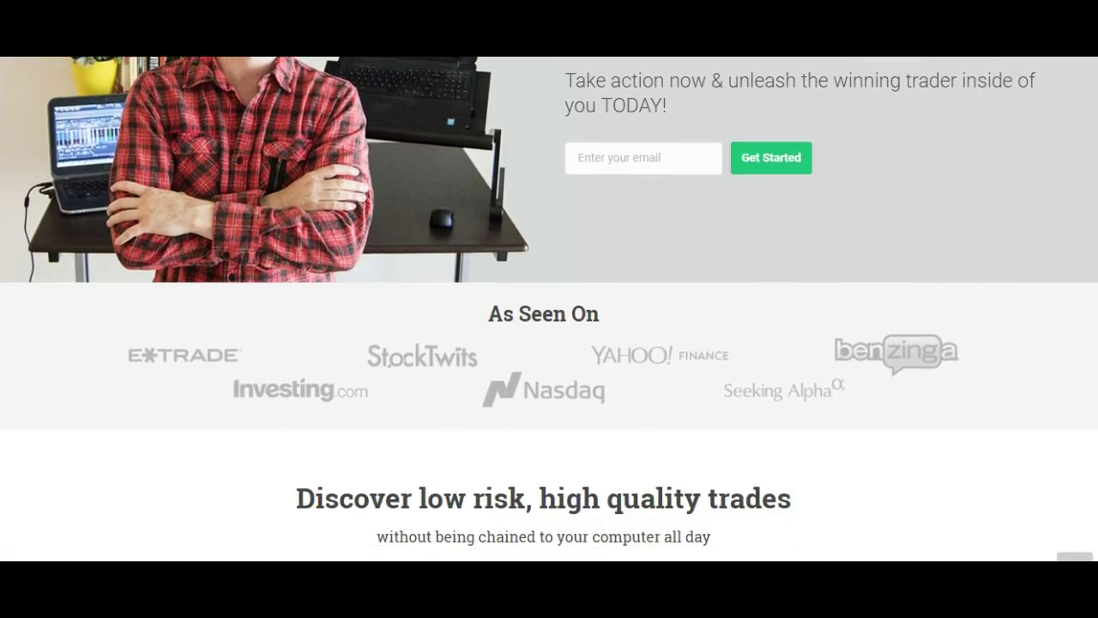
pyautogui.scroll(-3, 549, 309)
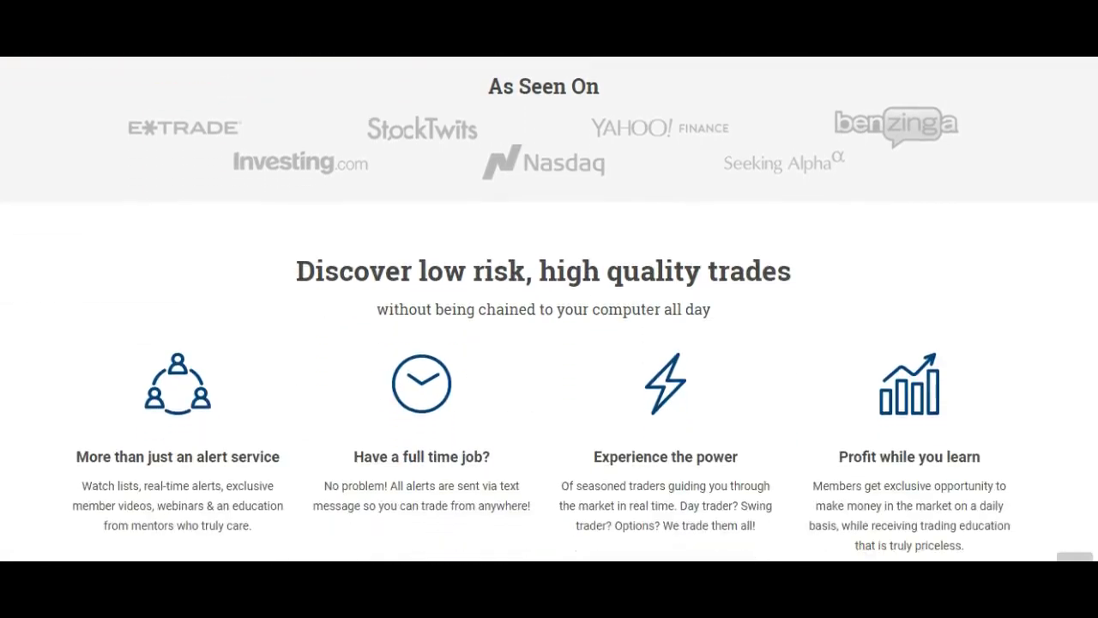
pyautogui.scroll(-2, 549, 309)
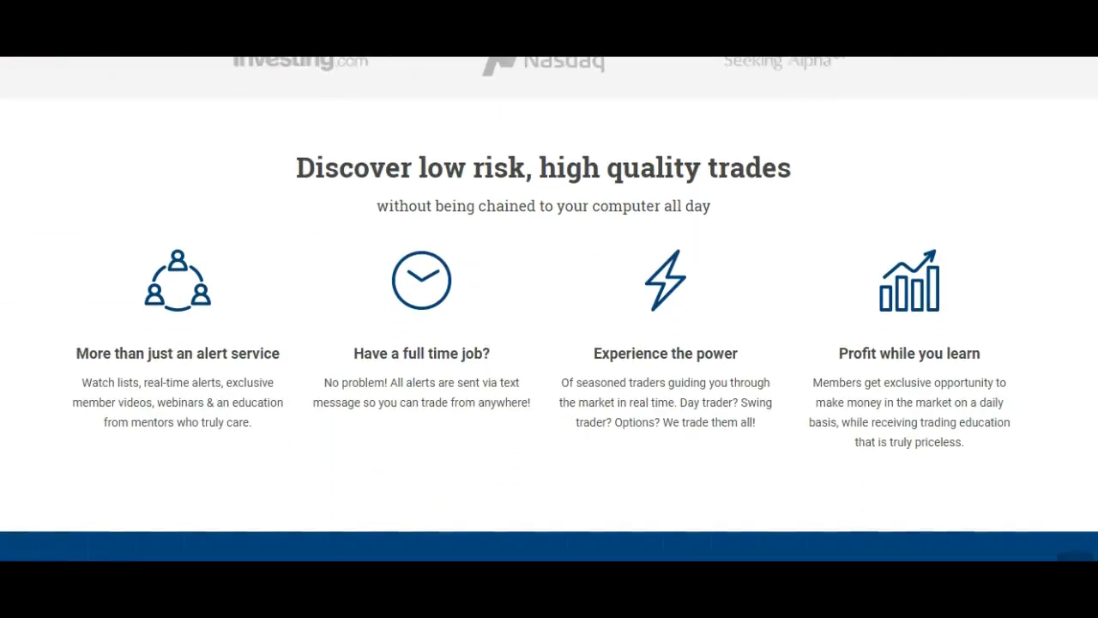
pyautogui.scroll(-2, 549, 309)
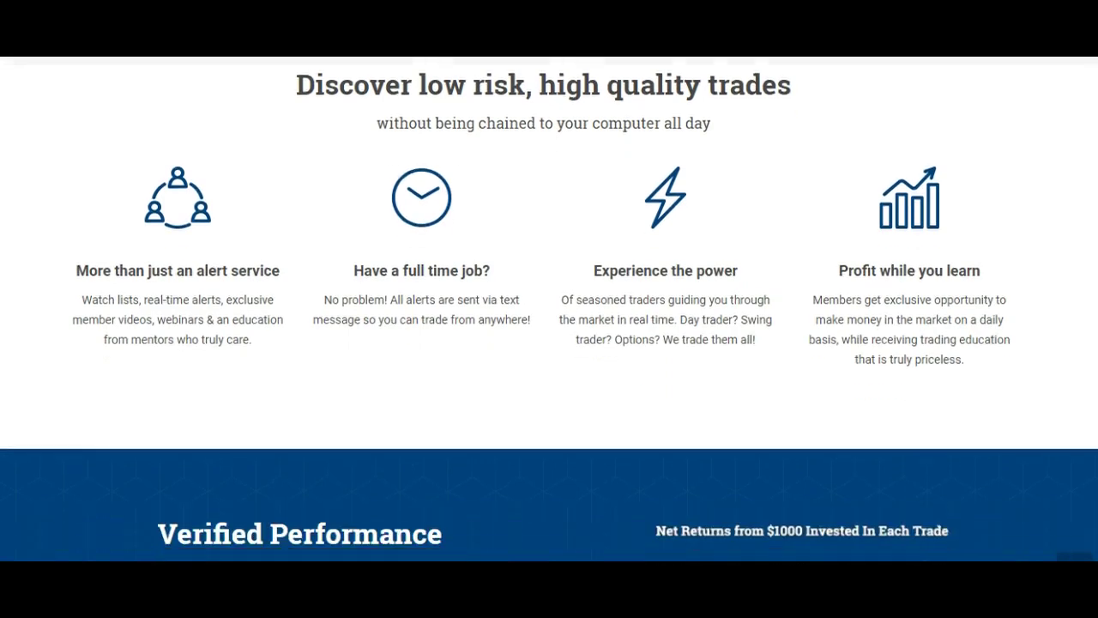
pyautogui.scroll(-1, 550, 308)
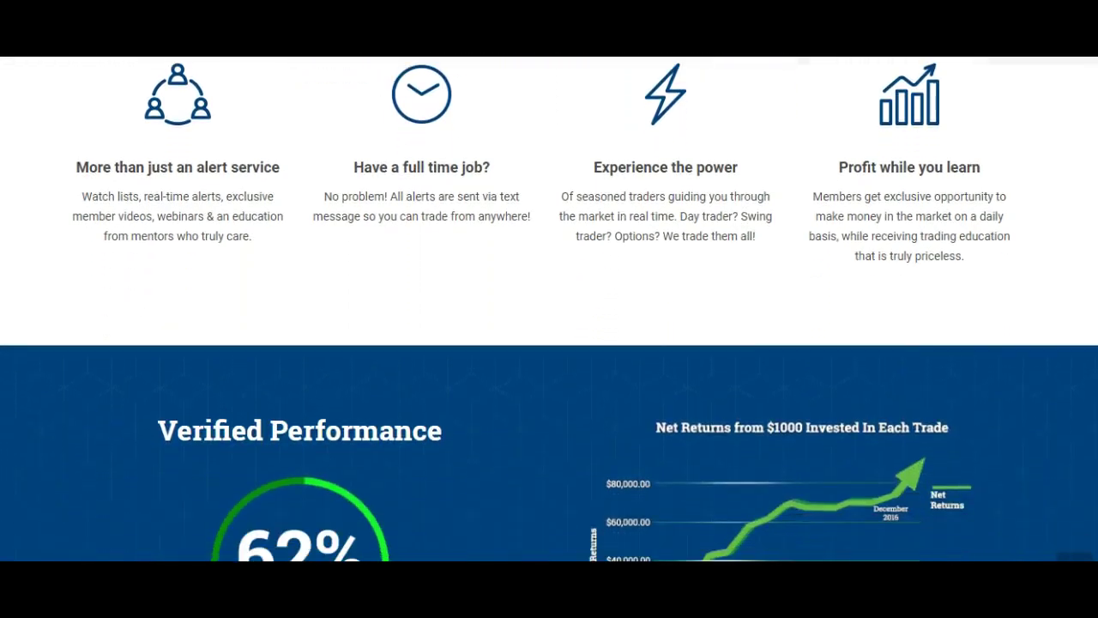
pyautogui.scroll(-5, 549, 309)
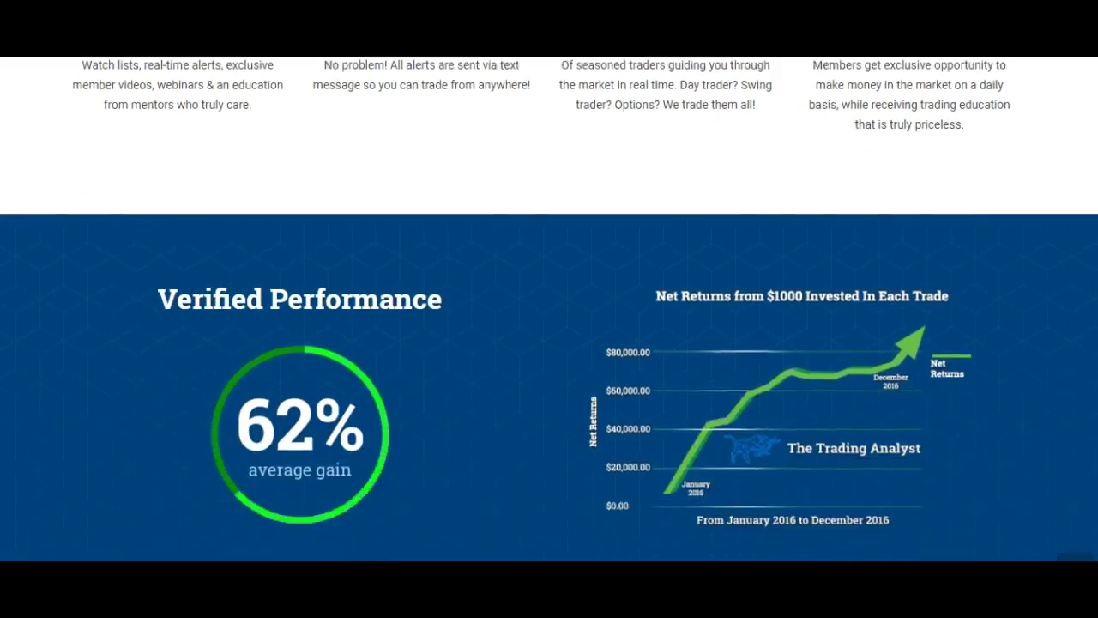
pyautogui.scroll(-4, 549, 309)
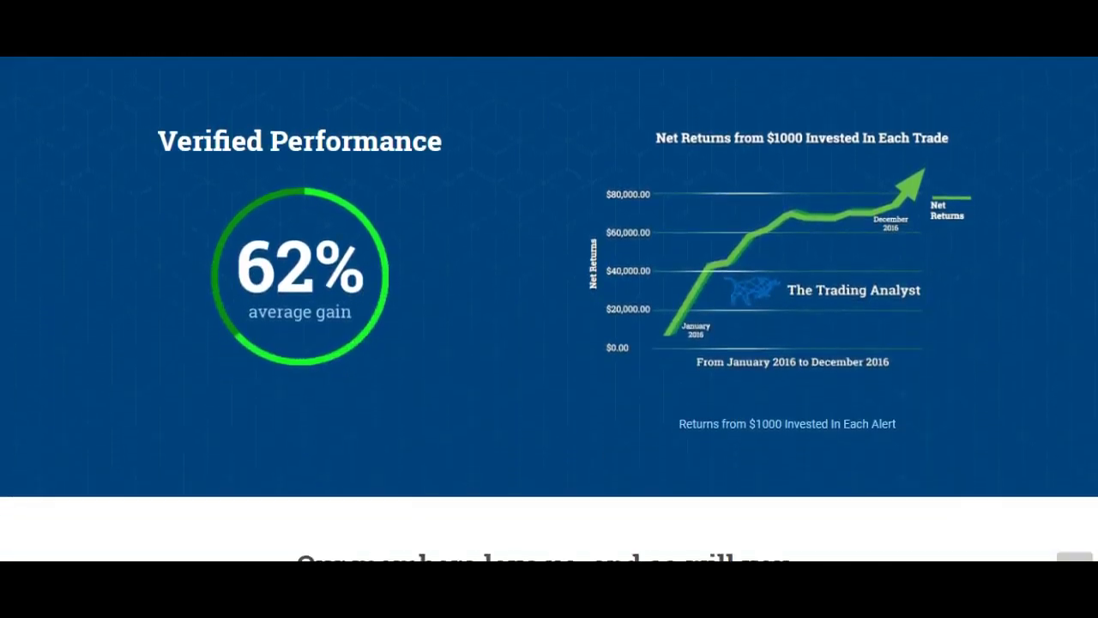
pyautogui.scroll(-6, 550, 309)
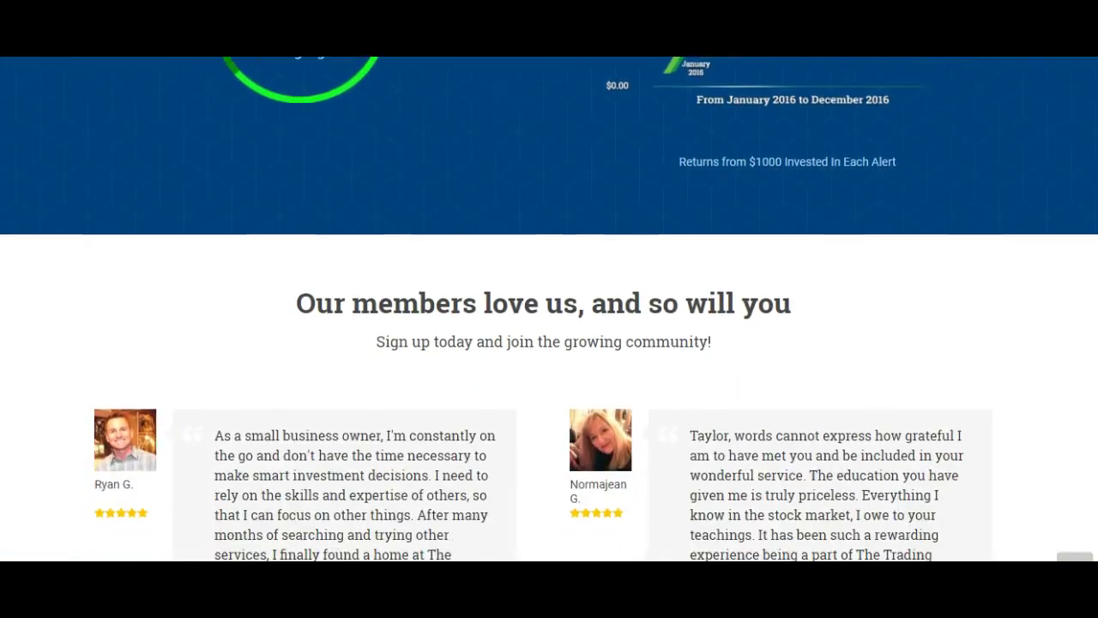
pyautogui.scroll(-5, 549, 309)
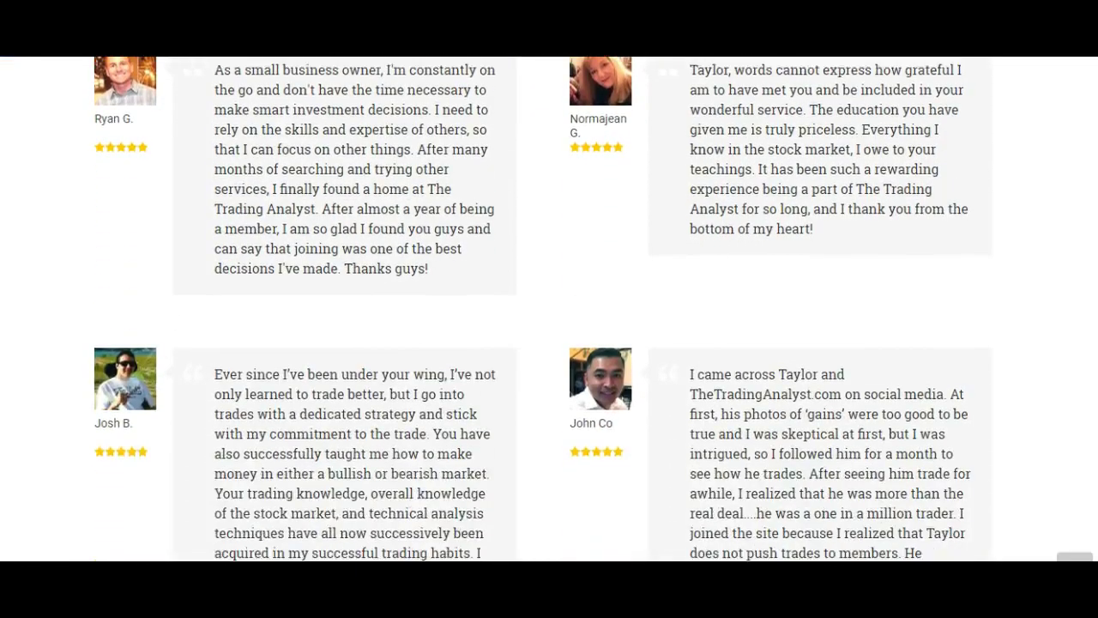
pyautogui.scroll(-4, 549, 309)
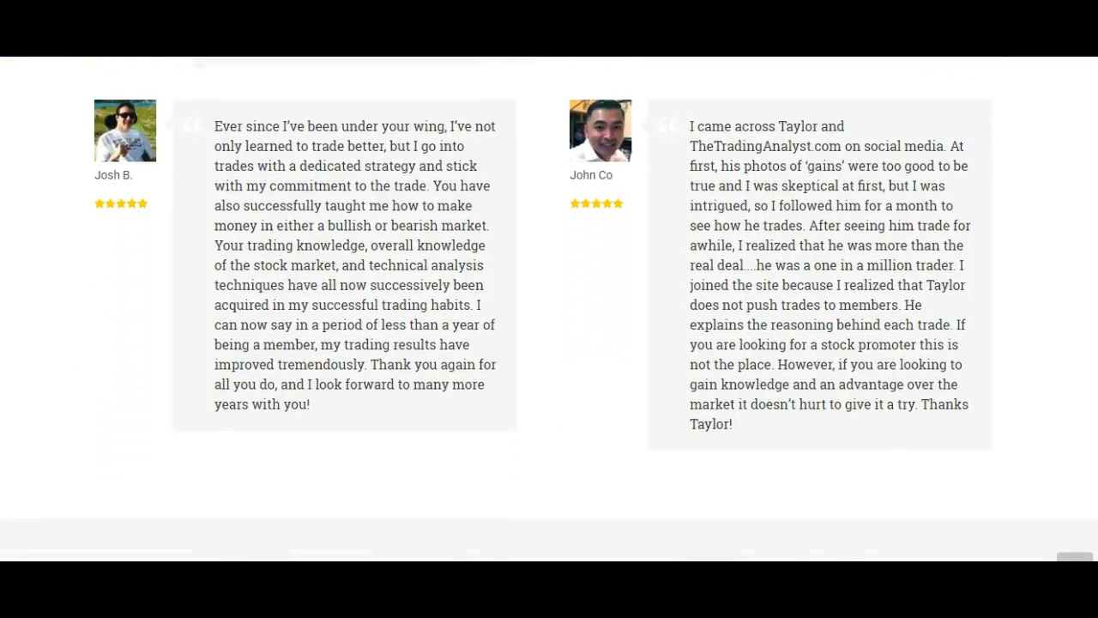
pyautogui.scroll(-3, 549, 309)
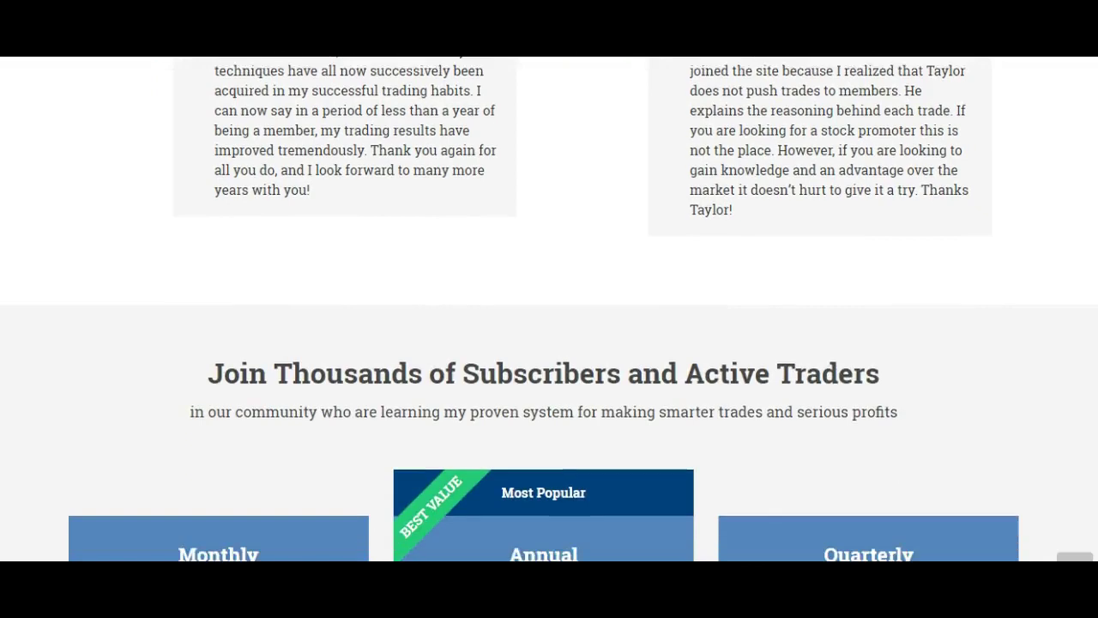
pyautogui.scroll(-1, 550, 309)
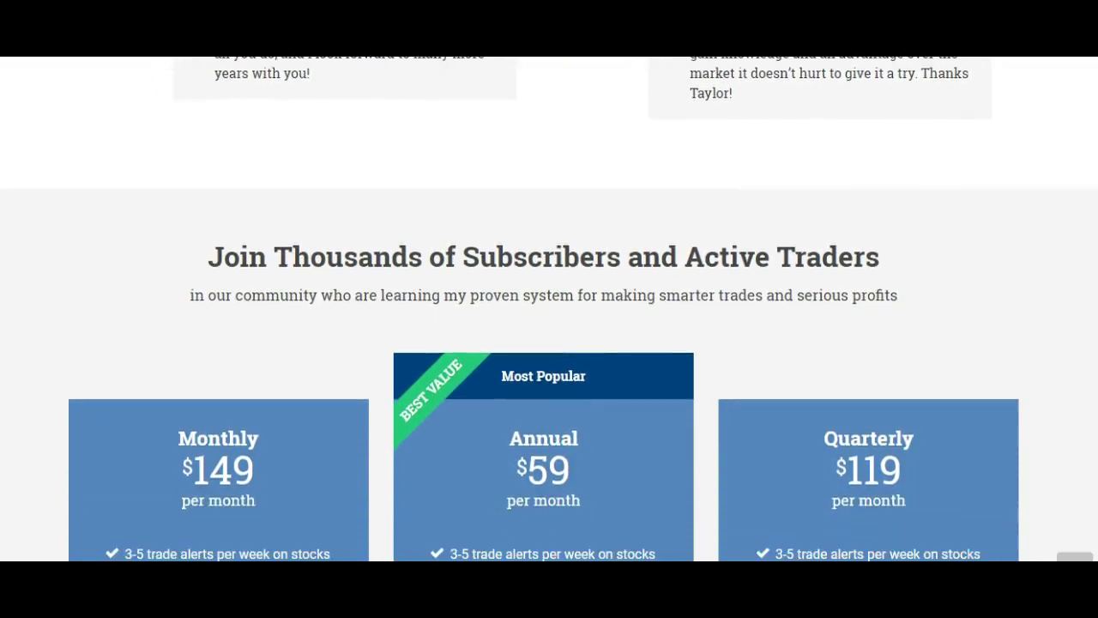
pyautogui.scroll(-2, 549, 309)
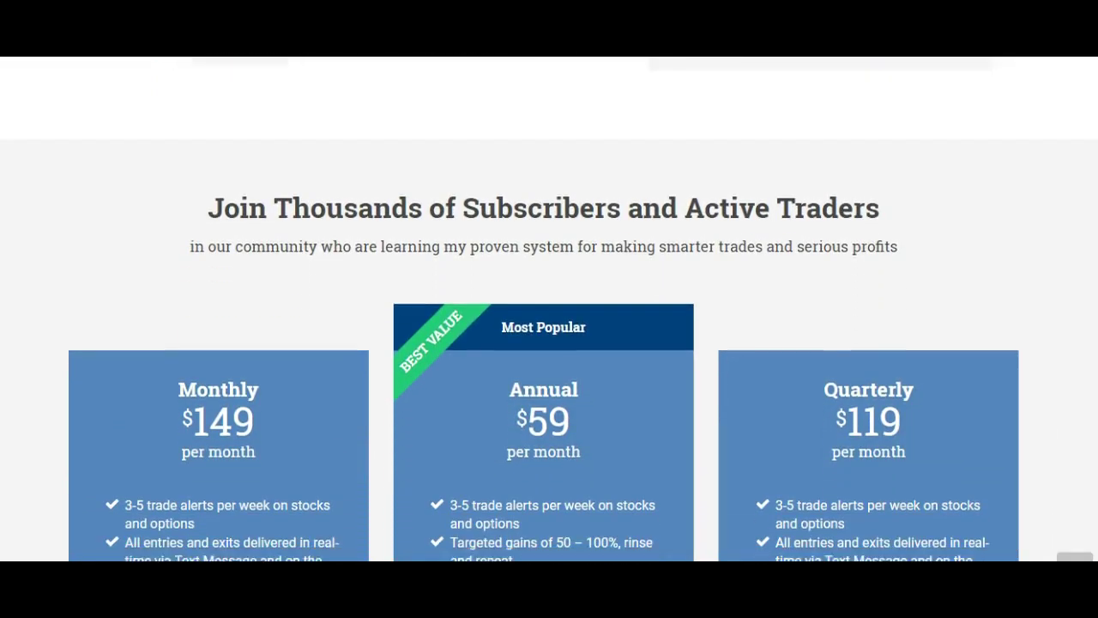
pyautogui.scroll(-3, 549, 309)
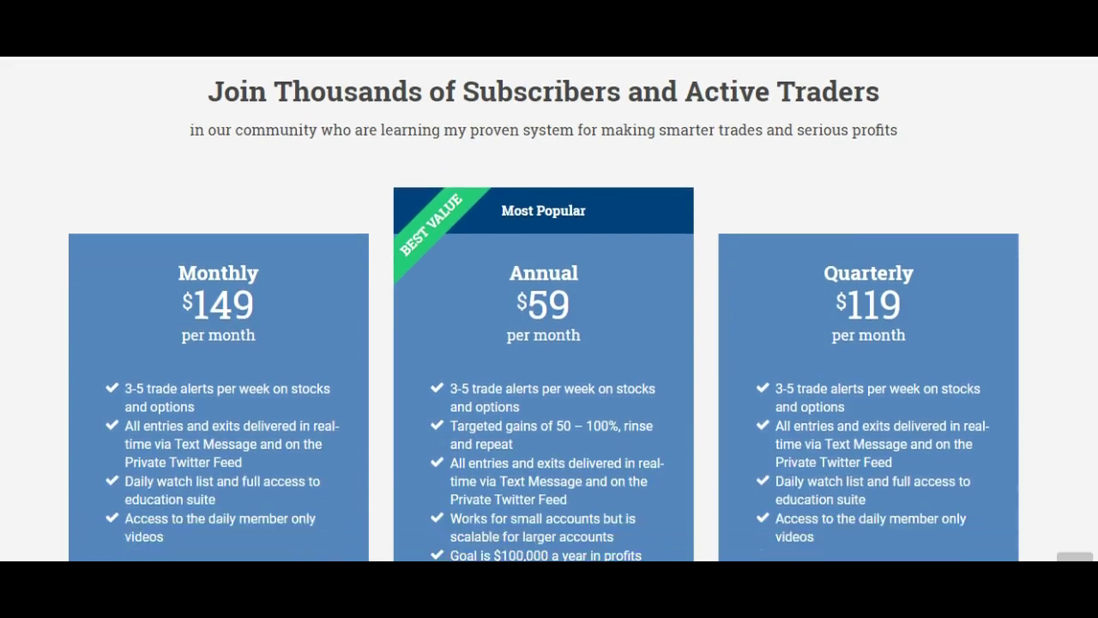
pyautogui.scroll(-2, 549, 309)
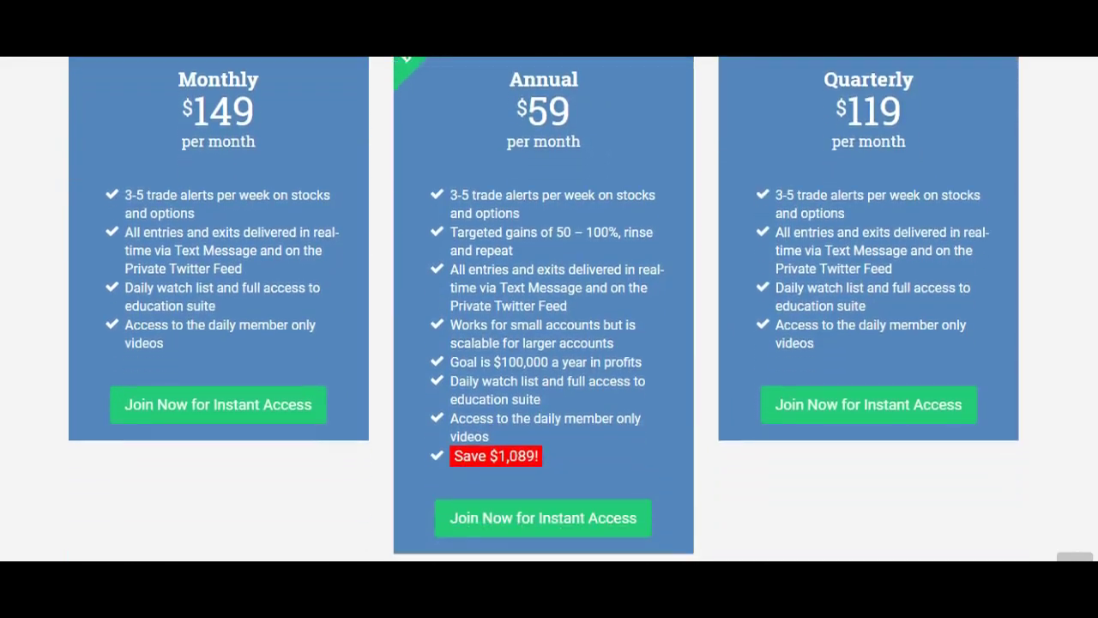
pyautogui.scroll(-3, 549, 309)
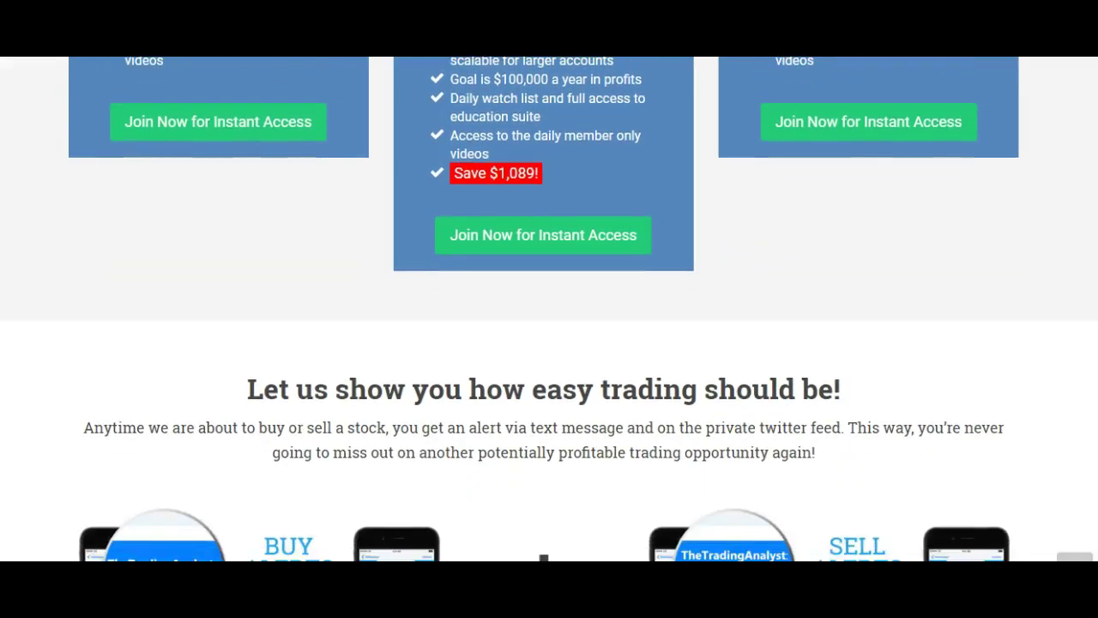
pyautogui.scroll(2, 549, 309)
pyautogui.scroll(4, 549, 309)
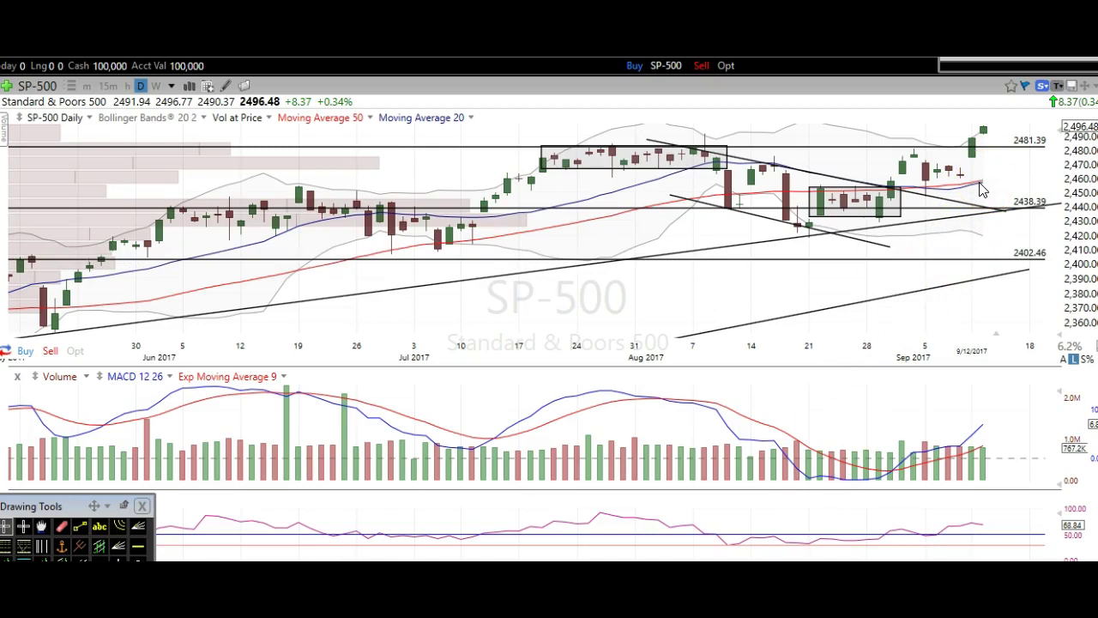
# - Zoom the SP-500 daily chart in on the July–September 2017 bars
pyautogui.scroll(3, 983, 189)
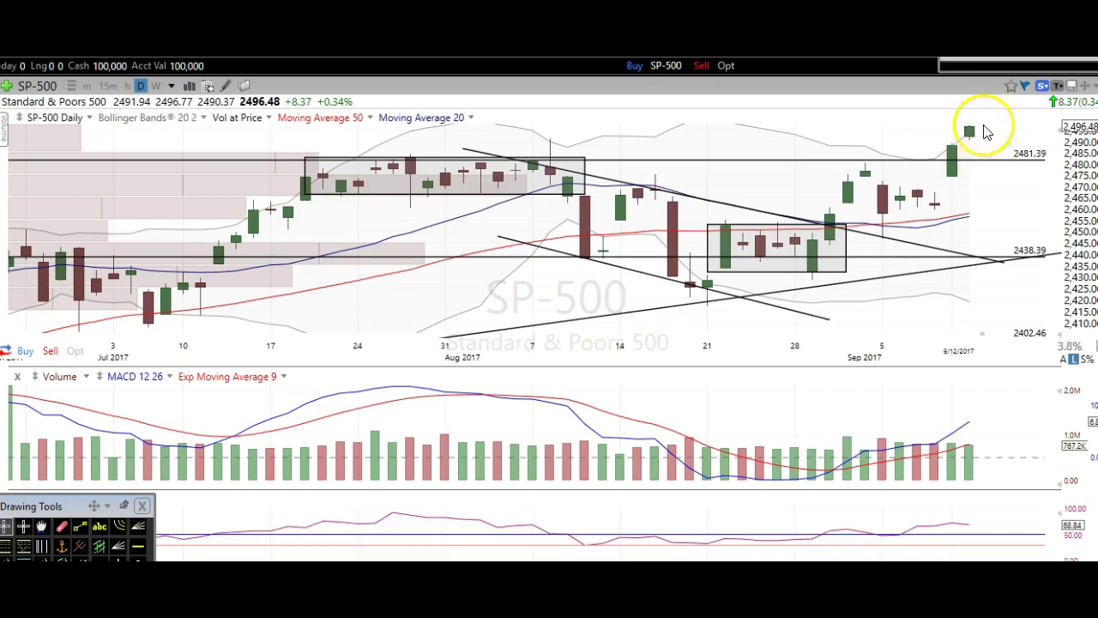
pyautogui.scroll(-3, 984, 153)
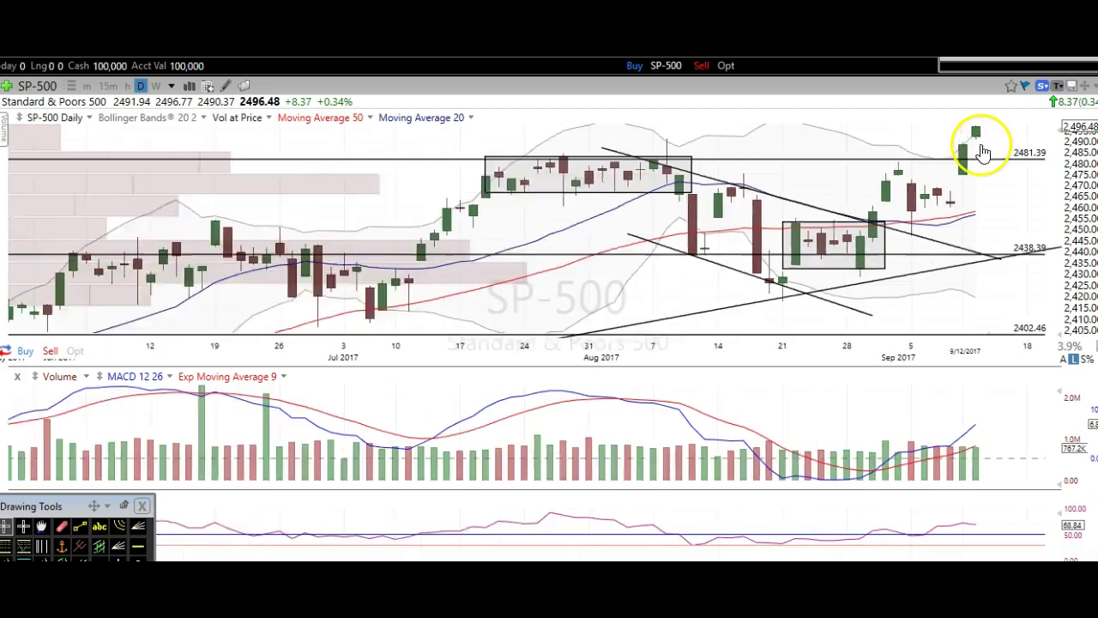
pyautogui.scroll(-3, 984, 153)
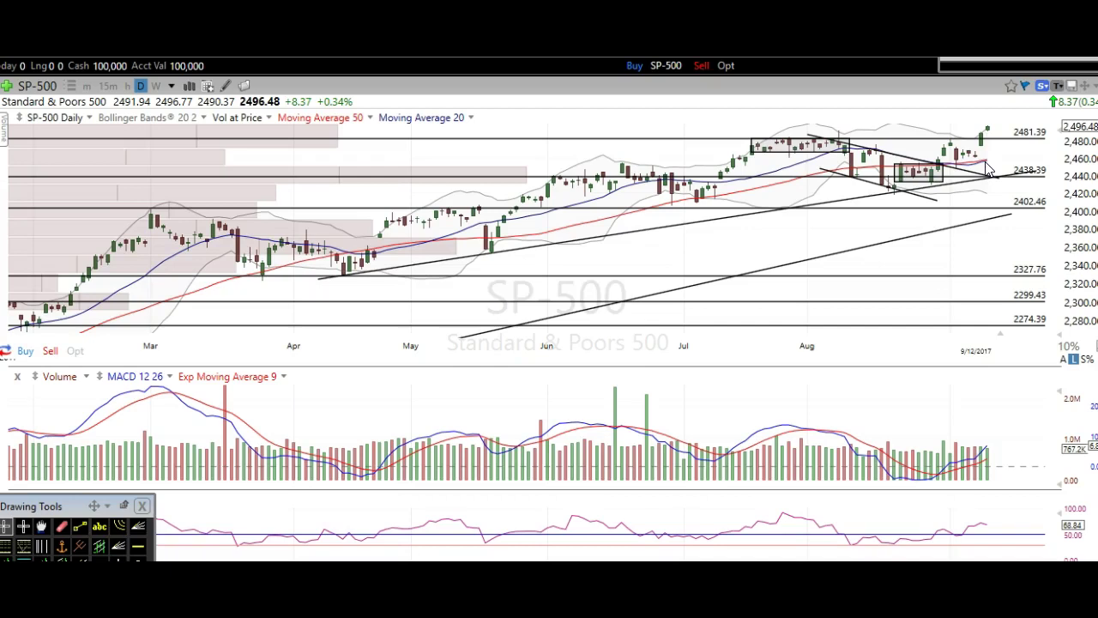
pyautogui.scroll(6, 987, 168)
pyautogui.click(599, 134)
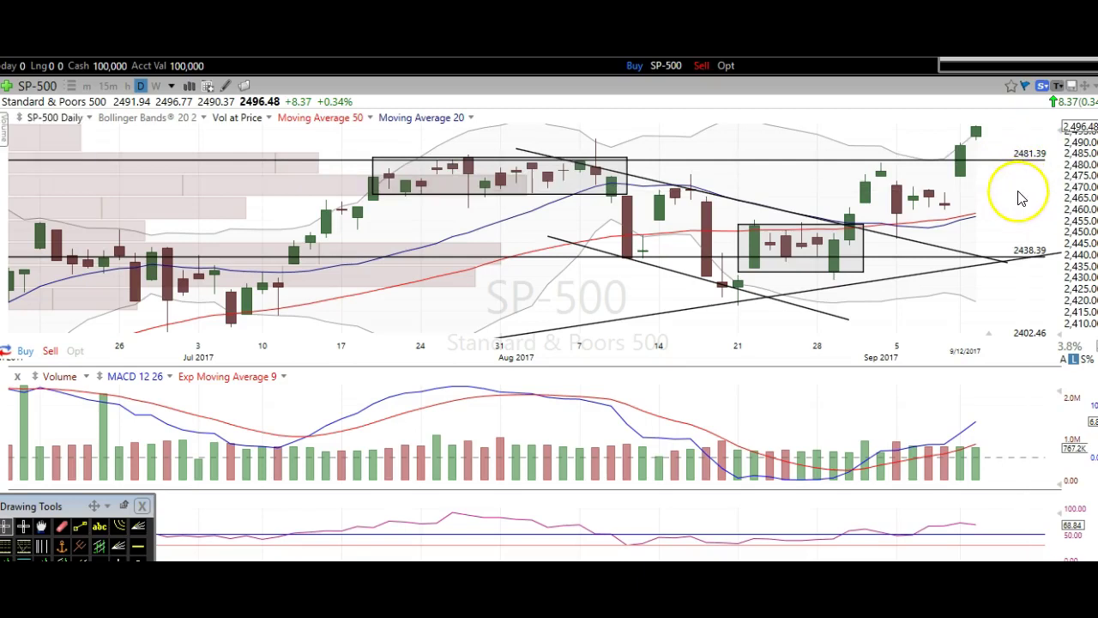
pyautogui.write('dia')
# - Load the DIA chart, then inspect the 9/11/17 bar's prices and the 220.84 support line
pyautogui.press('Return')
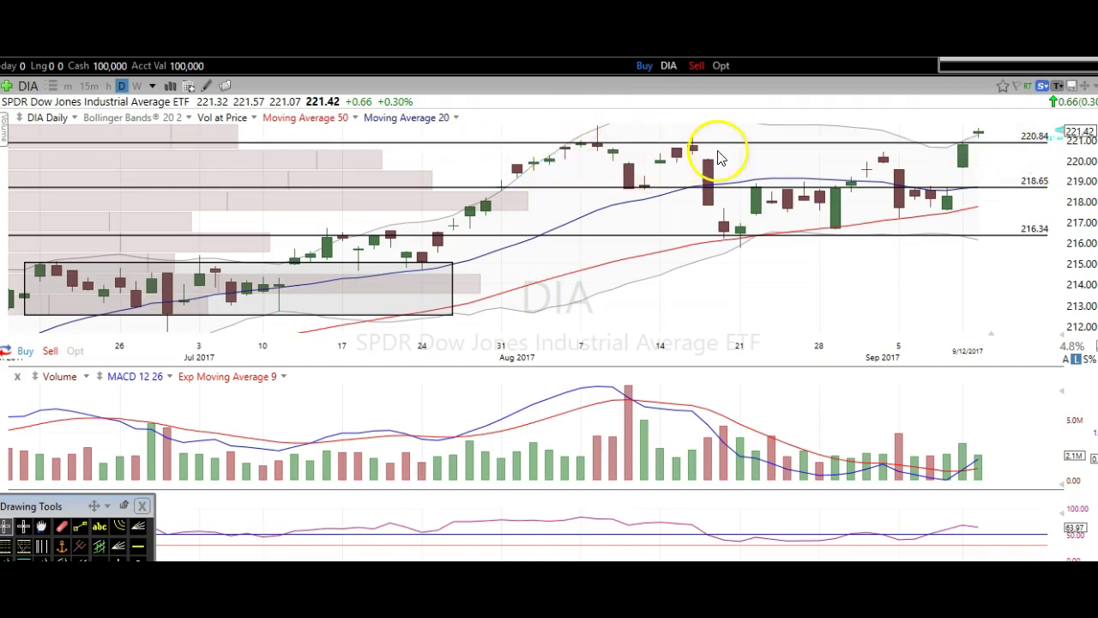
pyautogui.click(964, 157)
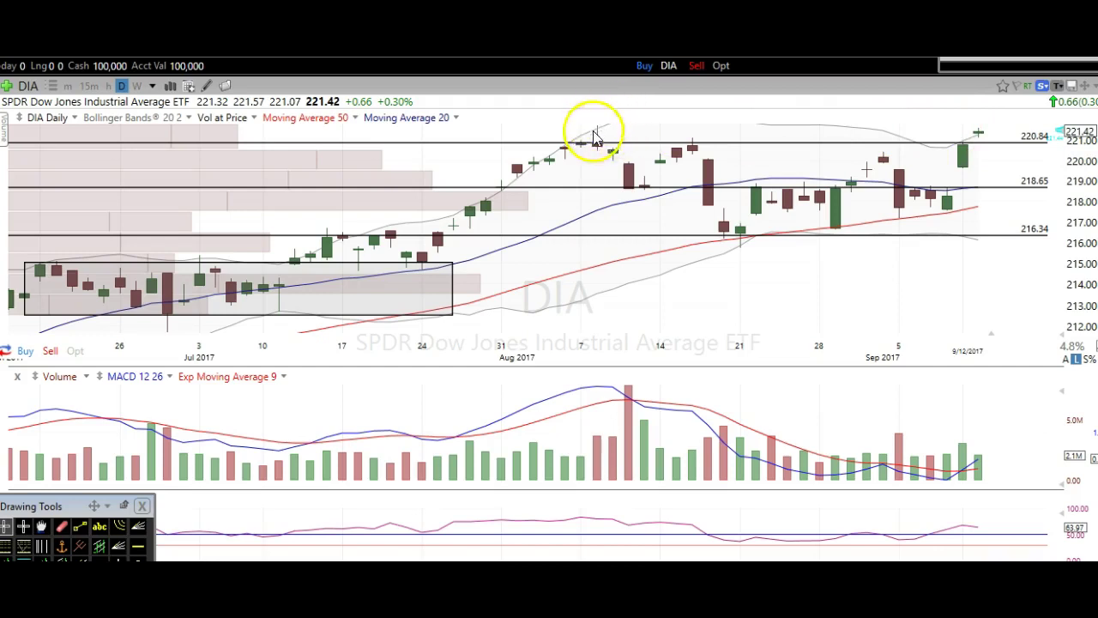
pyautogui.click(999, 142)
pyautogui.click(1000, 146)
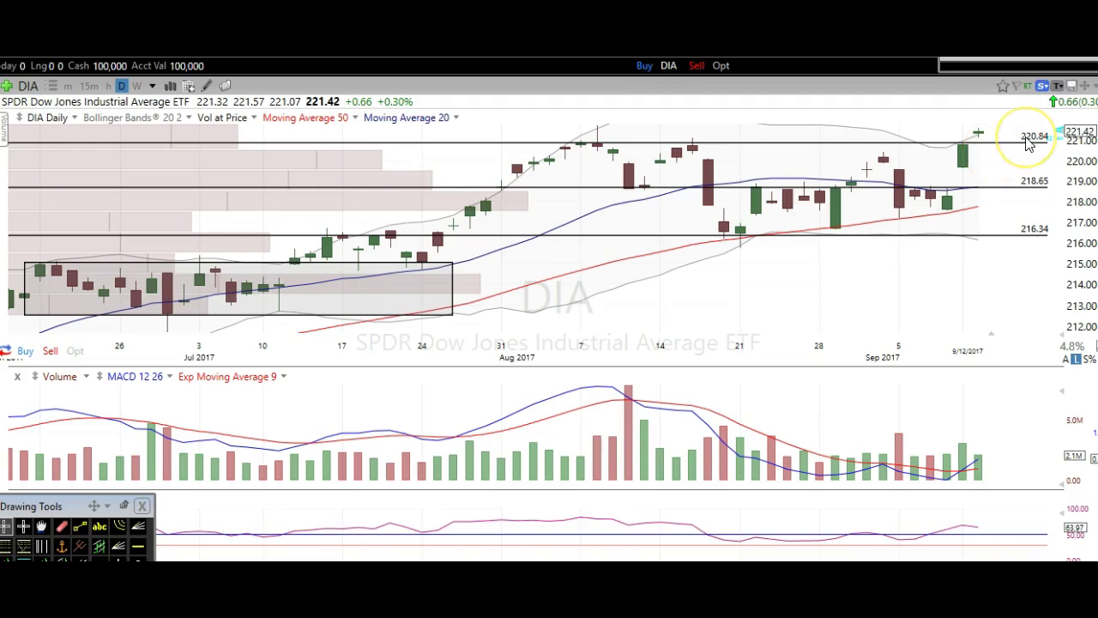
# - Enter 'compq' to show the COMPQX chart at 6454.28 with 6300.28 and 6110.27 supports
pyautogui.write('compq')
pyautogui.press('Return')
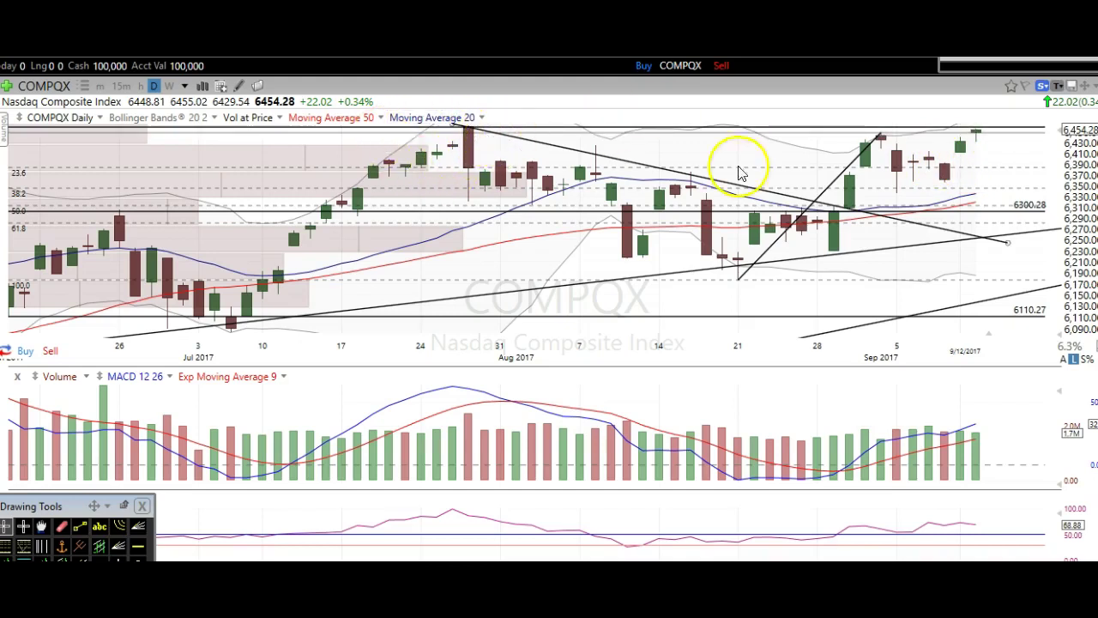
pyautogui.moveTo(992, 139); pyautogui.dragTo(1008, 128)
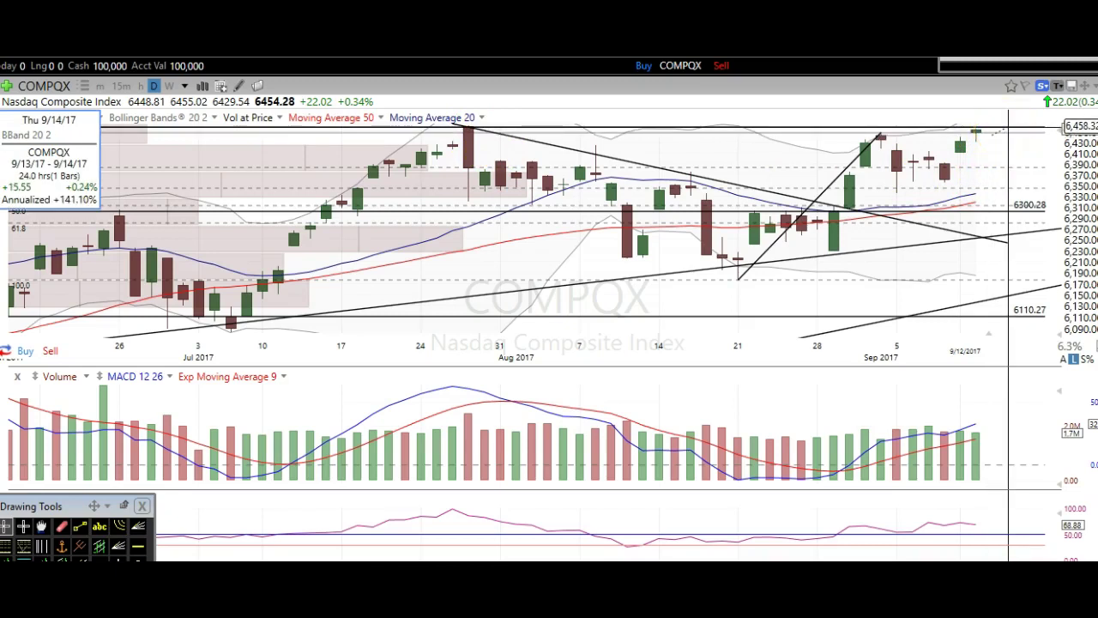
pyautogui.click(979, 145)
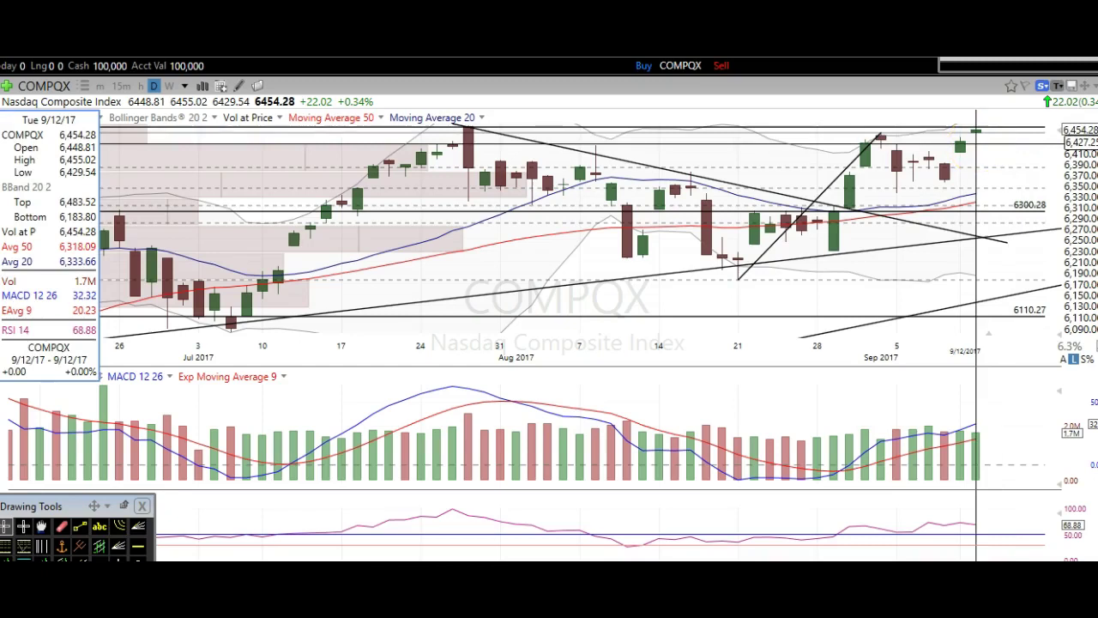
pyautogui.click(986, 144)
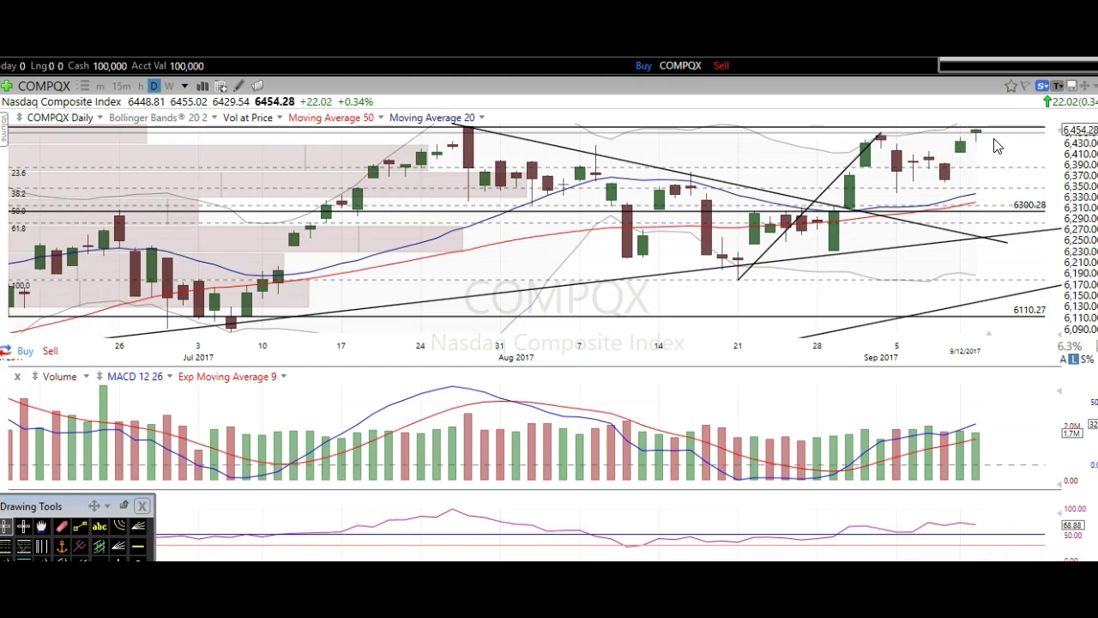
pyautogui.click(987, 150)
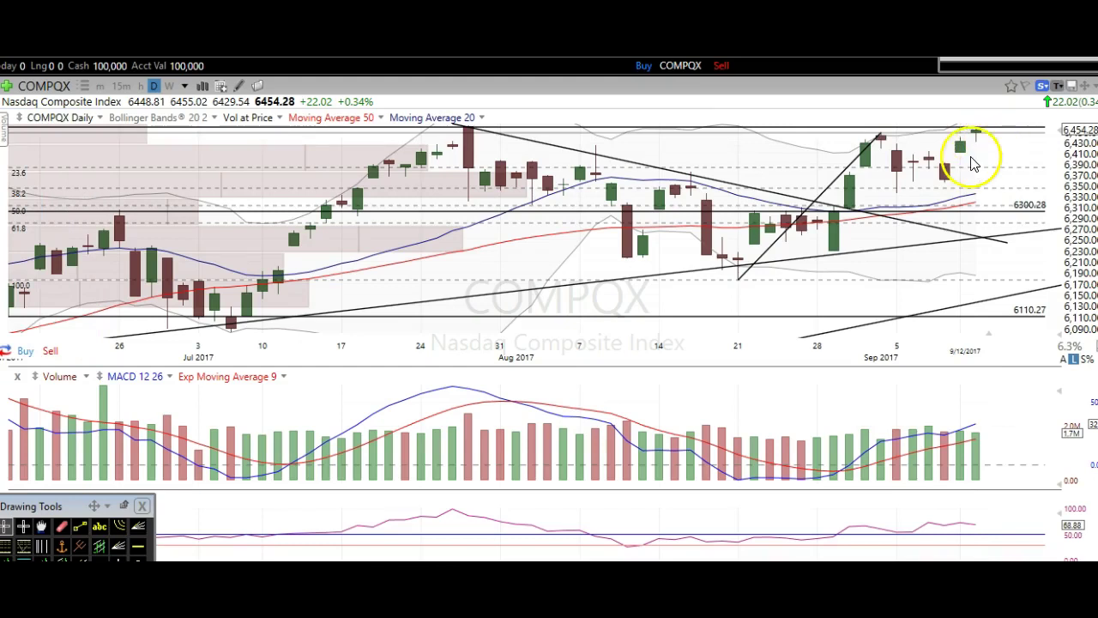